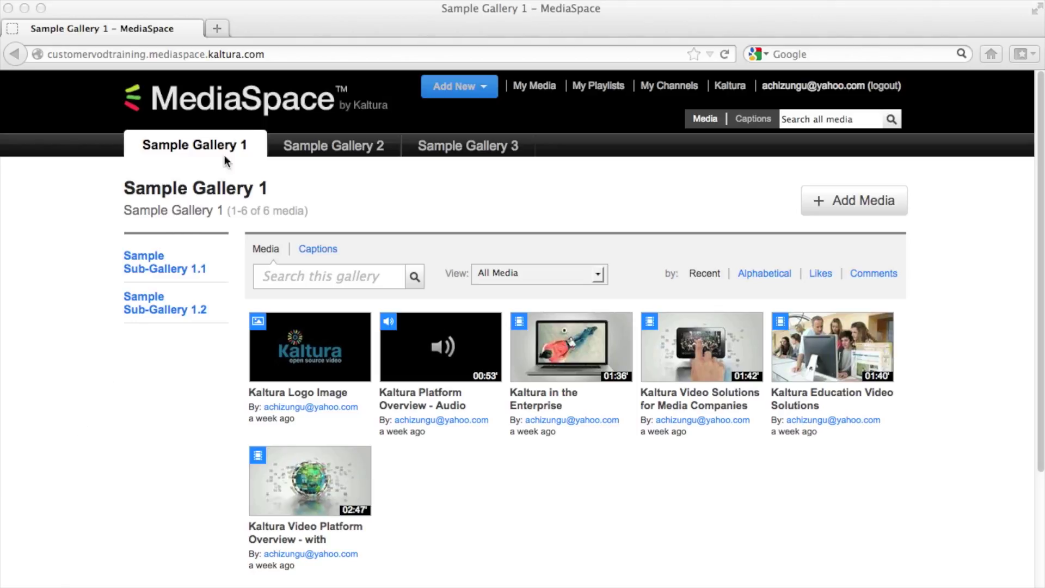
- Load the MediaSpace Administration Area login page by appending /admin to the site URL
click(282, 53)
key(Right)
text(/ad)
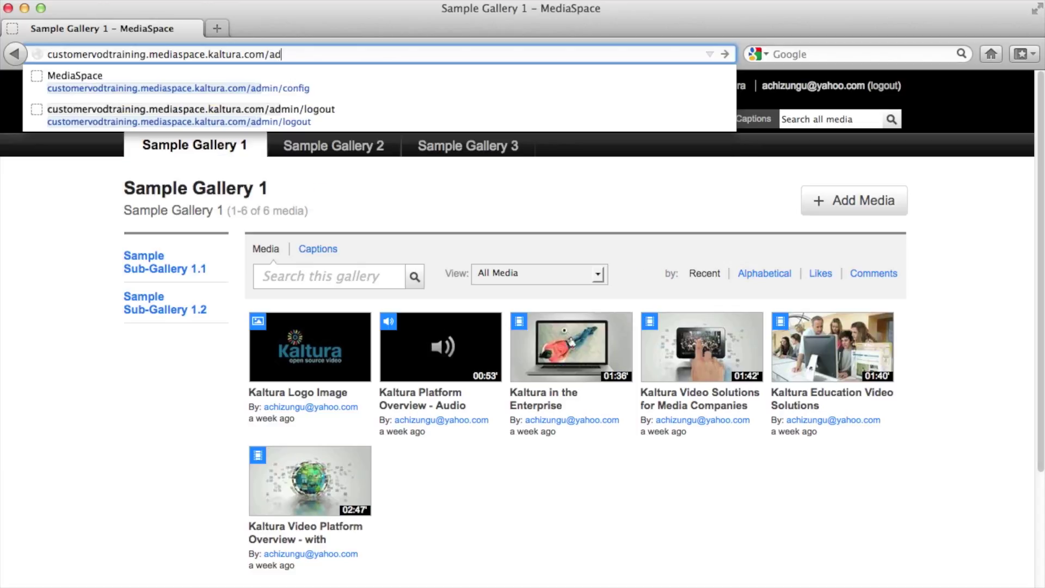
text(min)
key(Return)
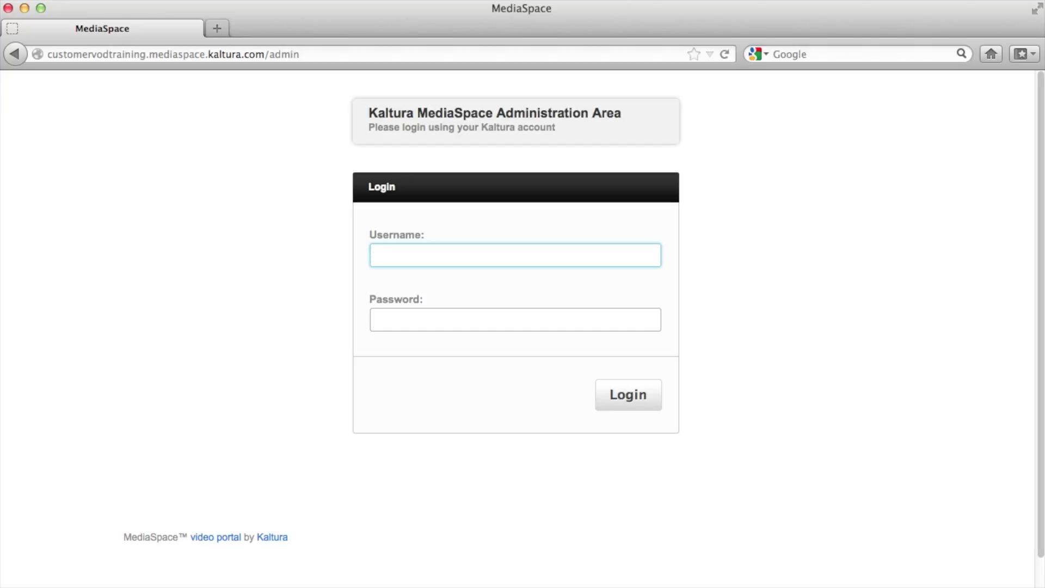
- Enter the admin account's username and password in the login form
text(achiz)
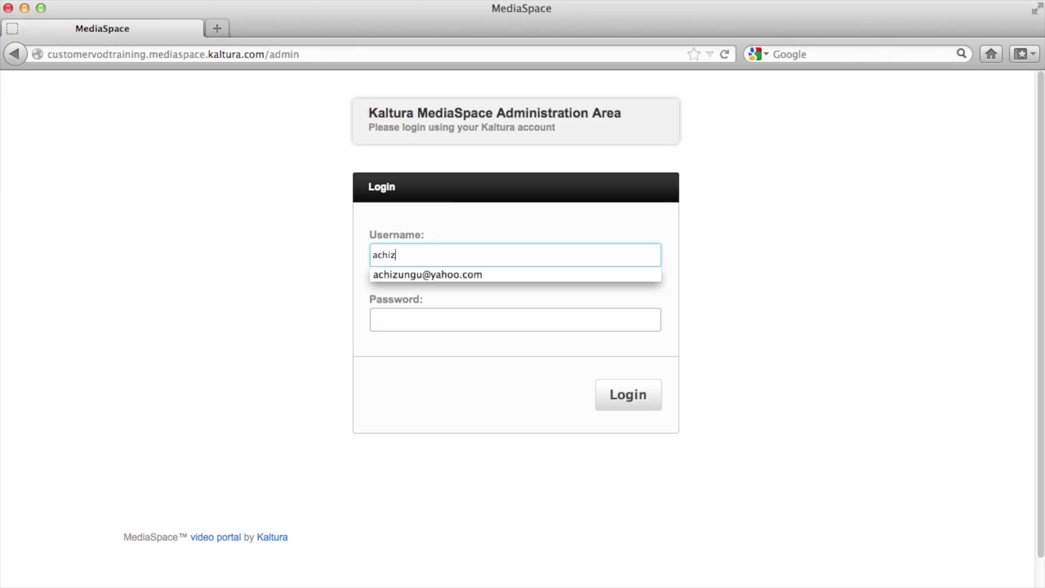
key(Down)
key(Return)
key(Tab)
text(••••••••)
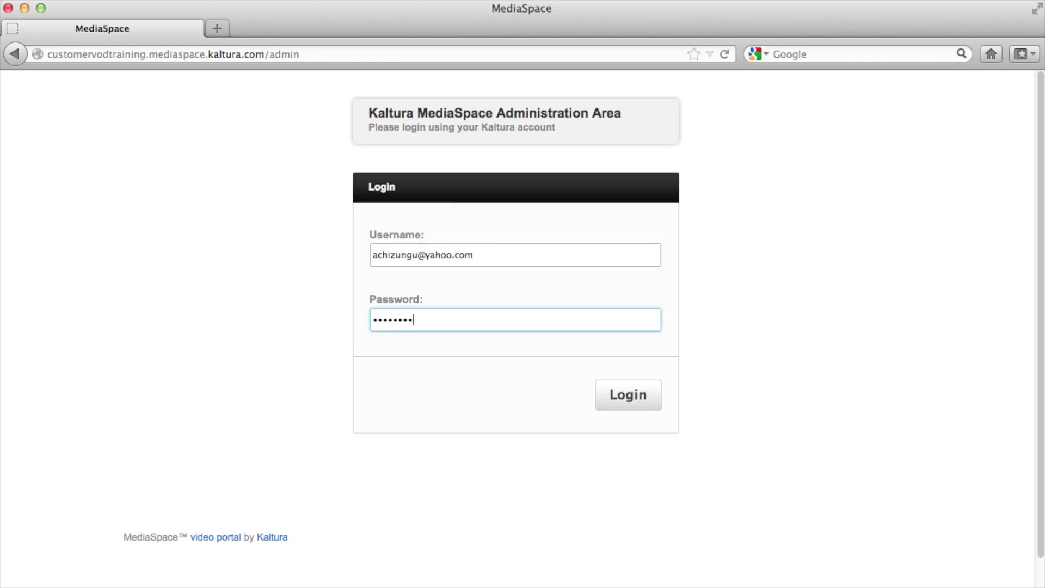
text(••••••)
- Log in and look over the Application settings, where the website title reads MediaSpace
key(Return)
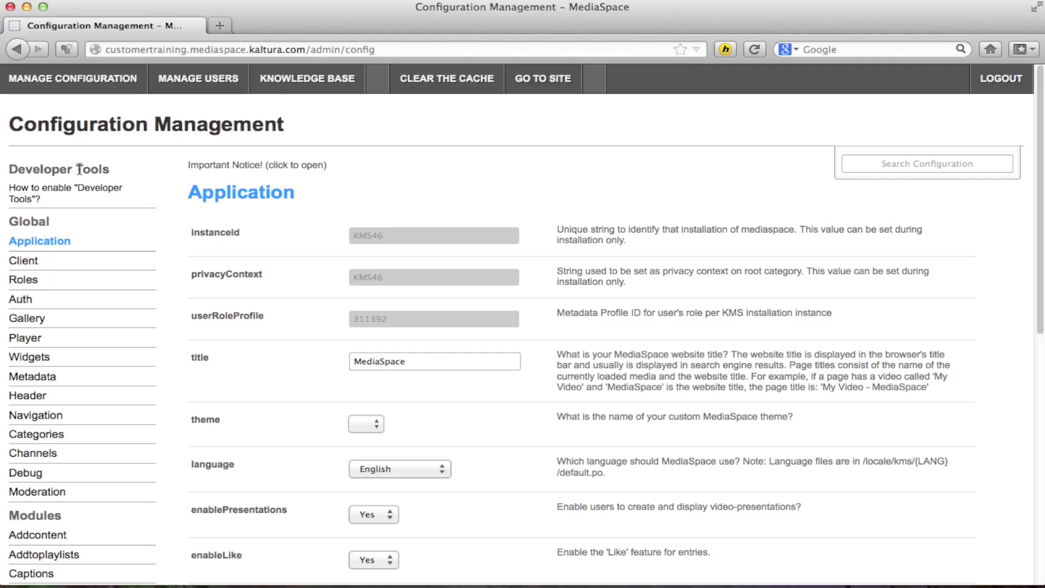
scroll(408, 236, down, 3)
scroll(402, 235, down, 1)
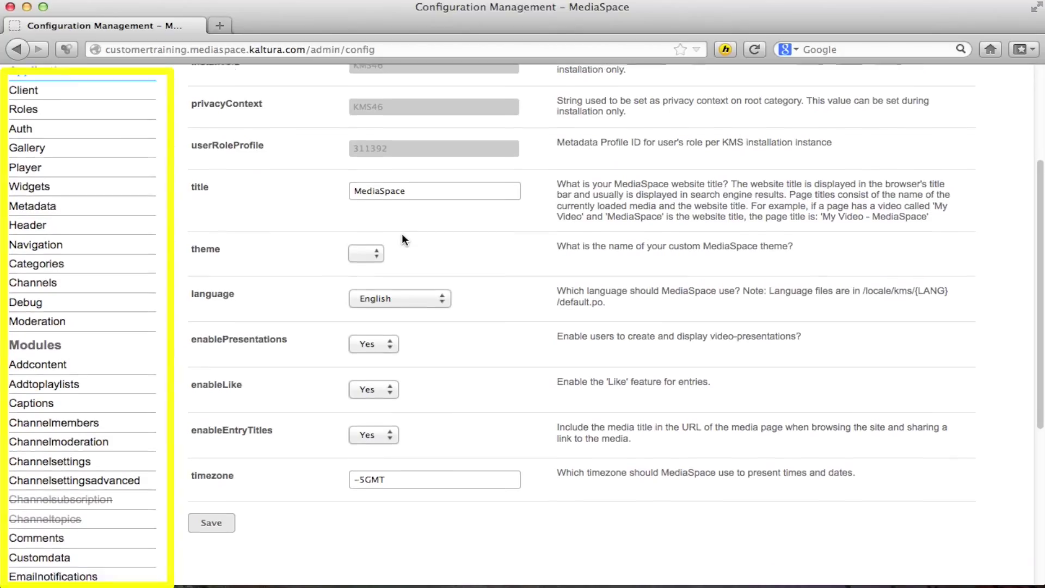
scroll(401, 234, up, 3)
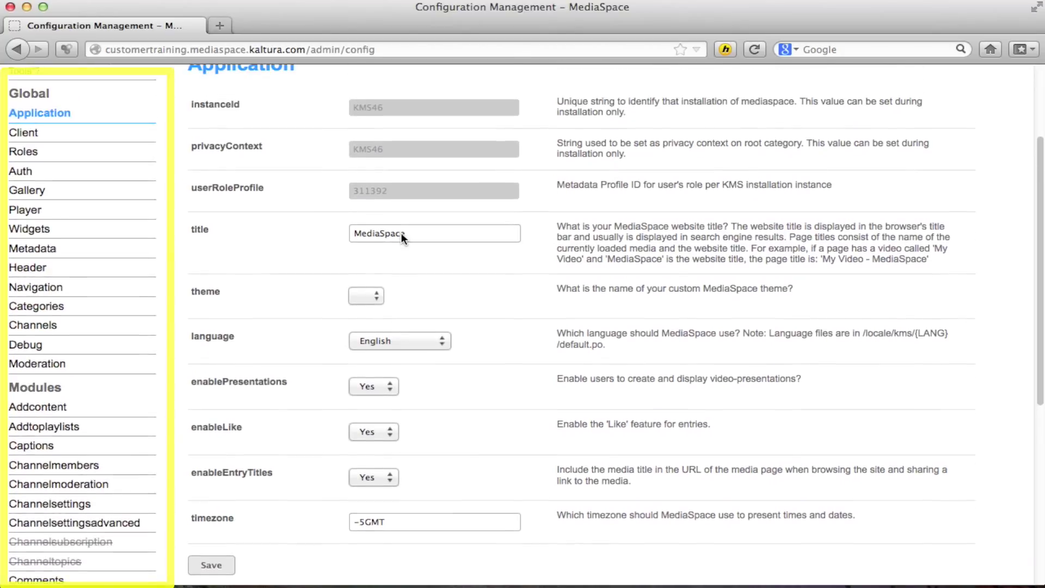
scroll(402, 234, up, 2)
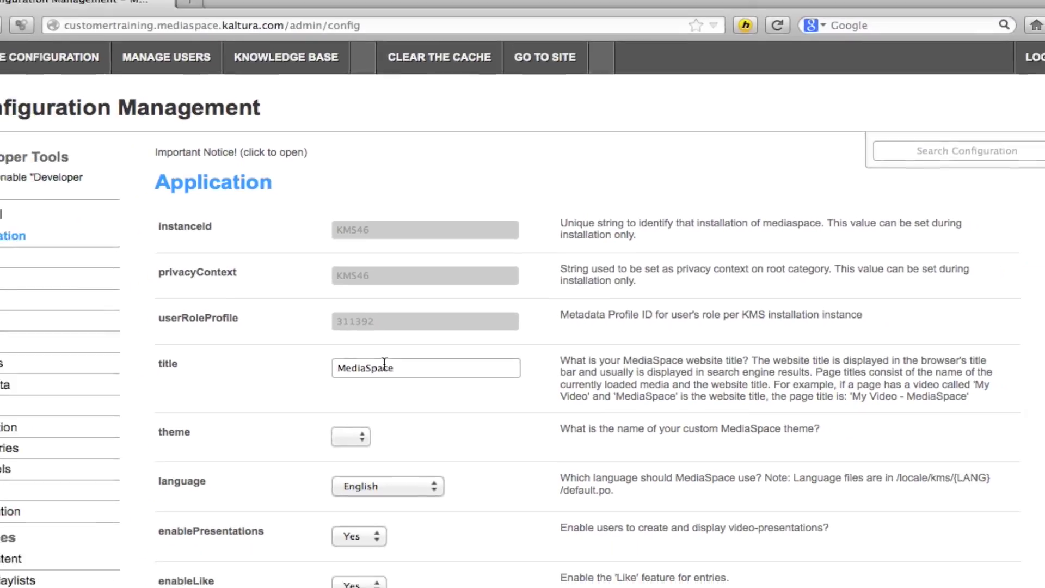
- Replace the website title MediaSpace with 'Demo Training' and save the Application settings
double_click(384, 366)
text(Demo)
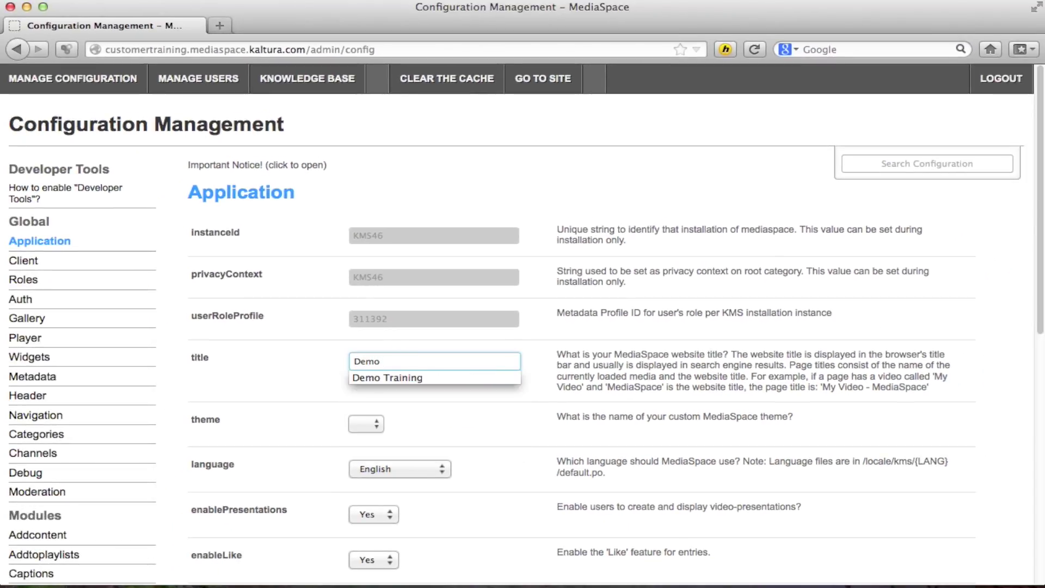
click(423, 376)
scroll(242, 390, down, 1)
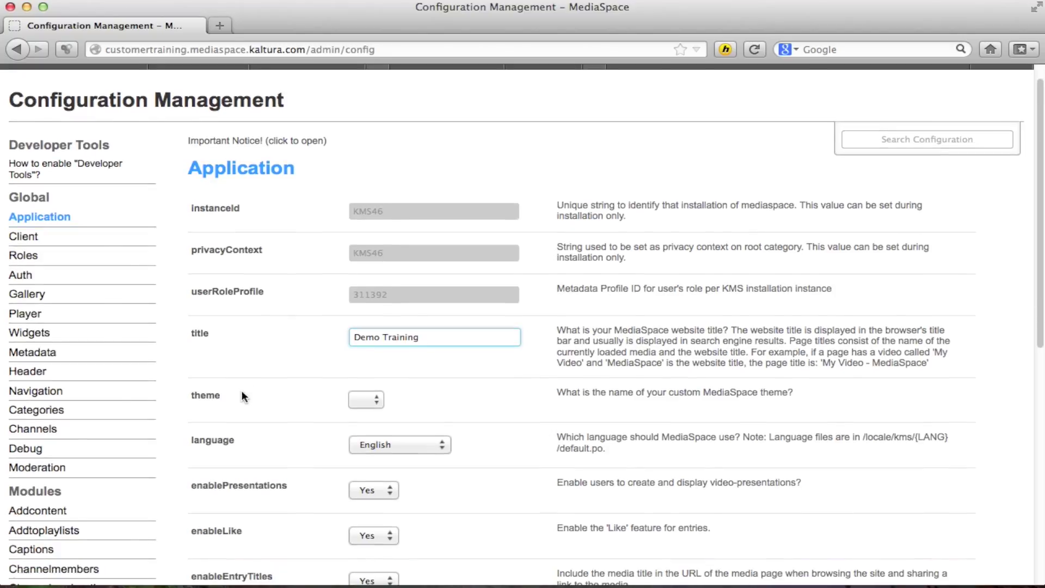
scroll(242, 391, down, 5)
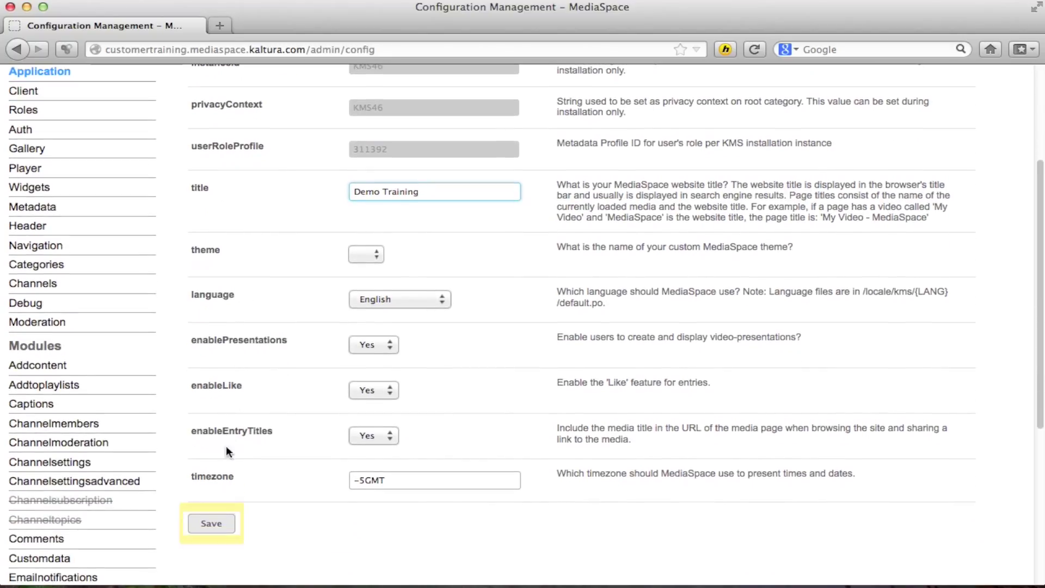
click(213, 525)
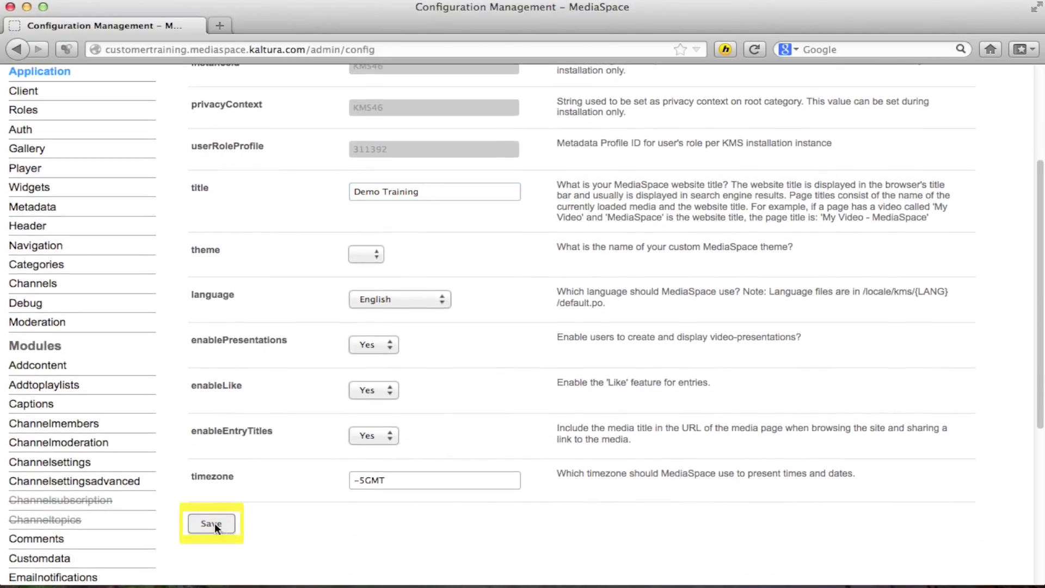
click(715, 363)
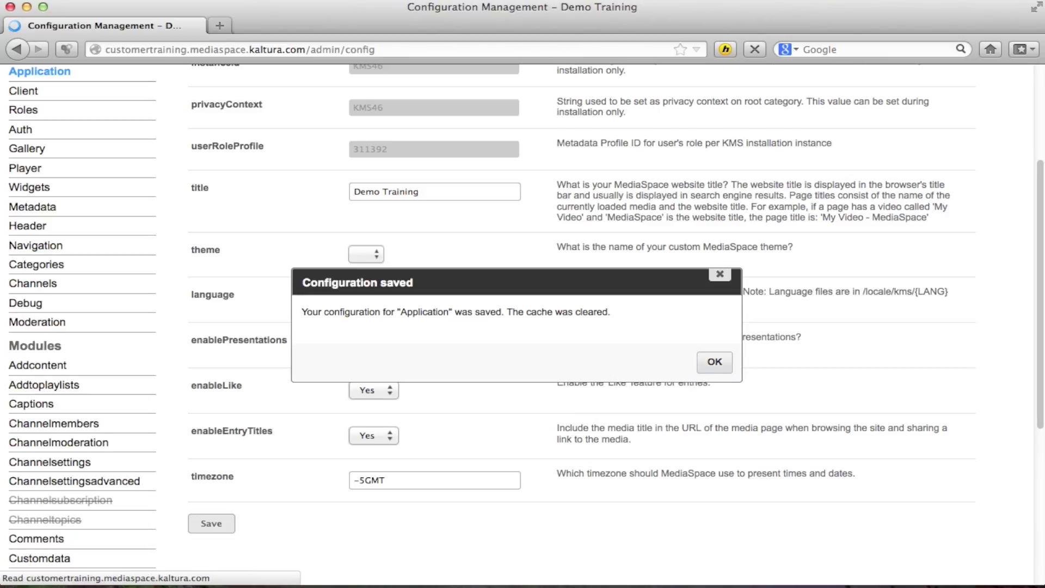
scroll(534, 355, up, 5)
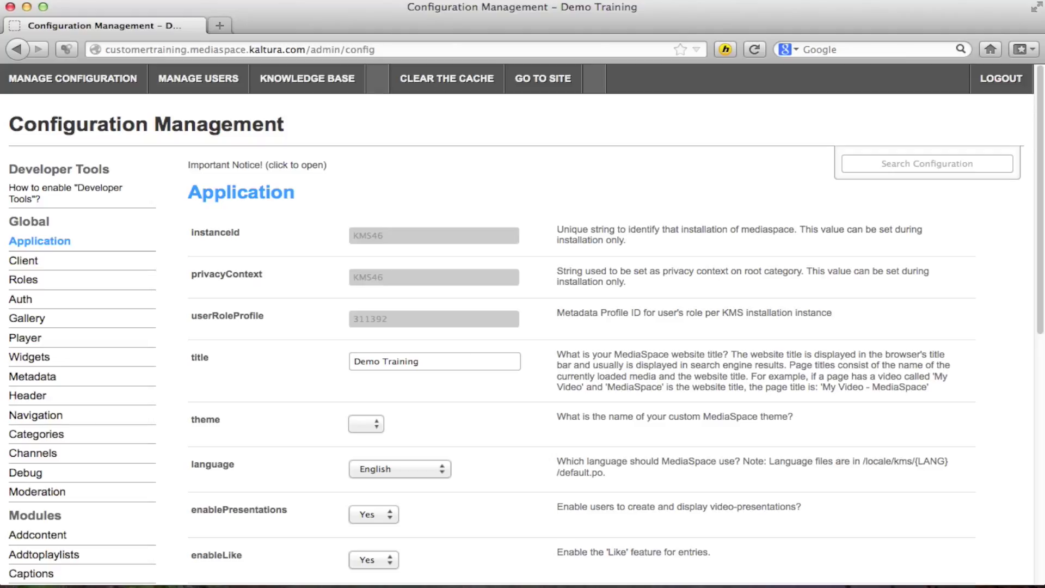
click(536, 79)
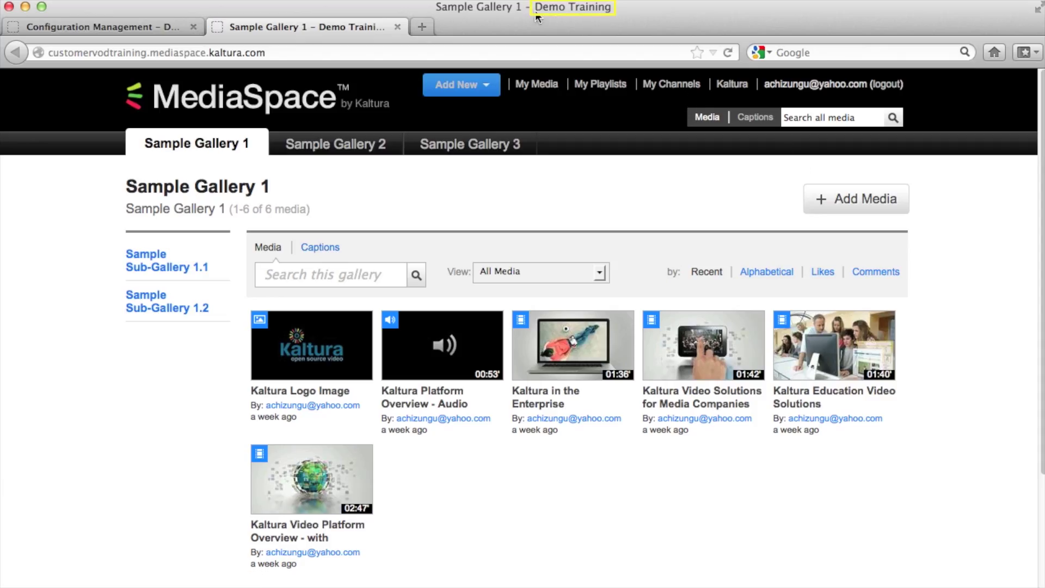
click(398, 26)
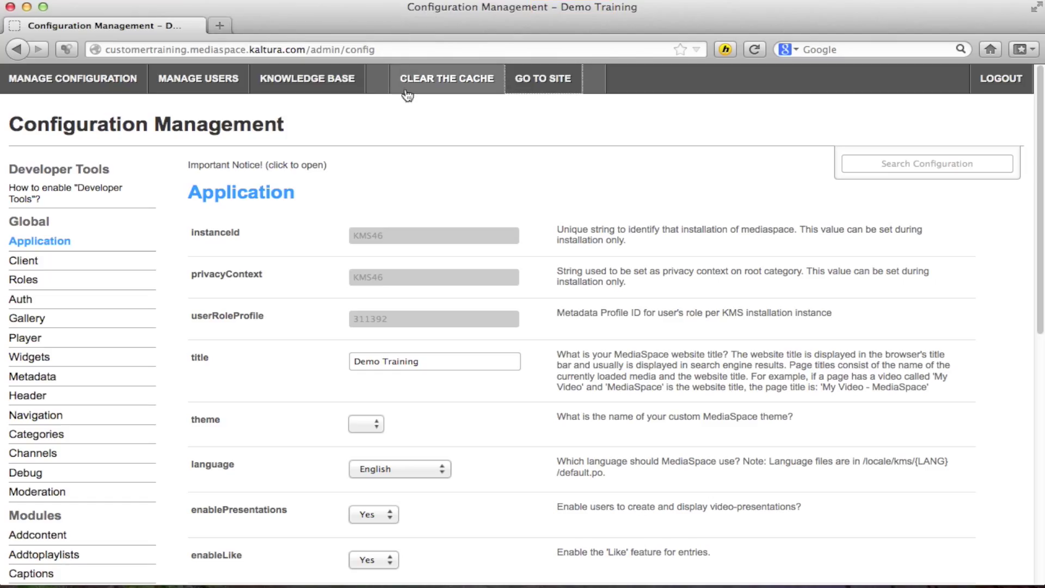
scroll(355, 210, down, 1)
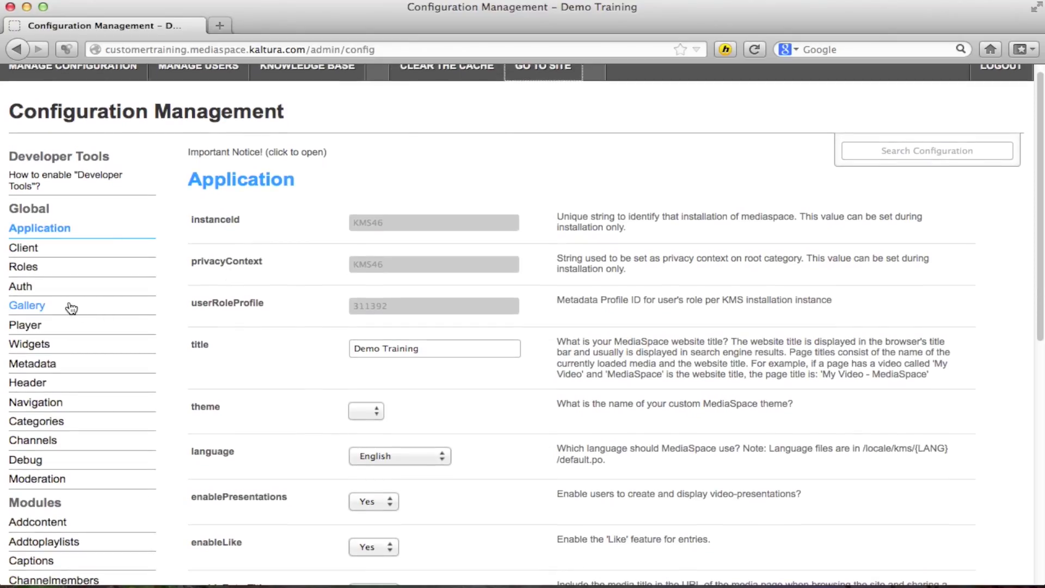
- Go to the Header settings and copy the Header.png logo image's Dropbox address
click(46, 383)
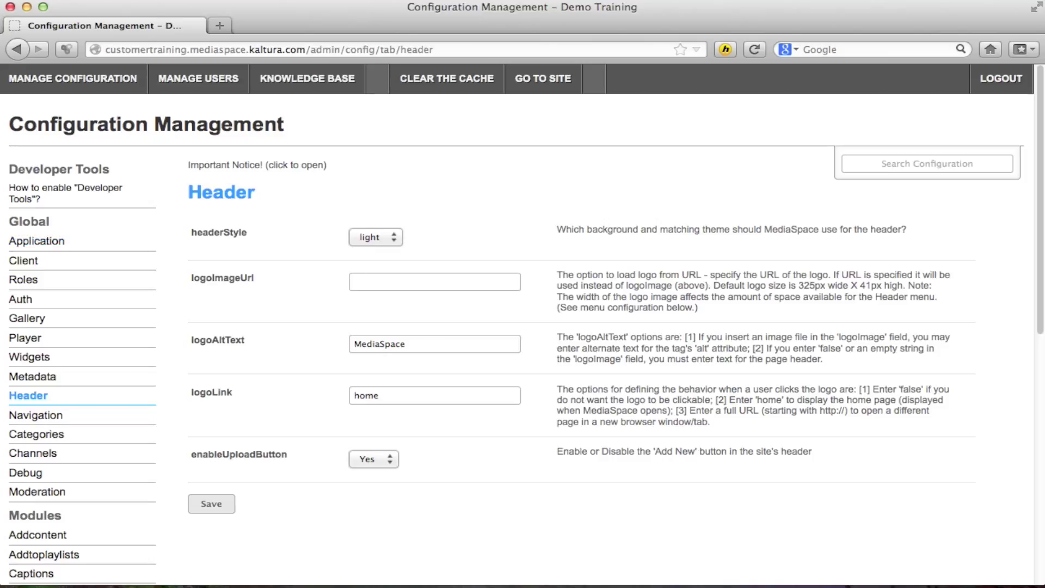
key(super+n)
key(Return)
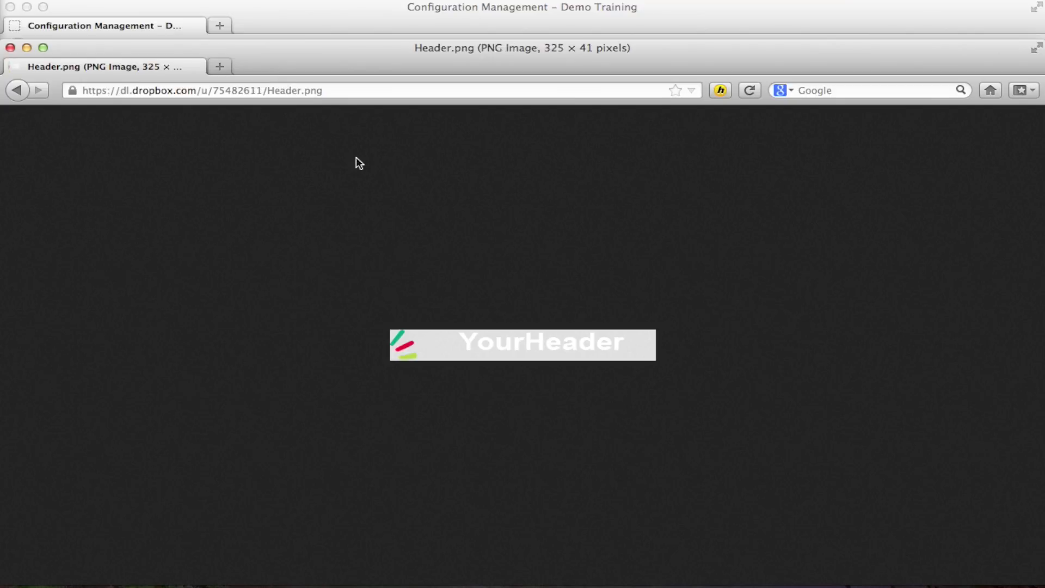
click(254, 91)
key(super+c)
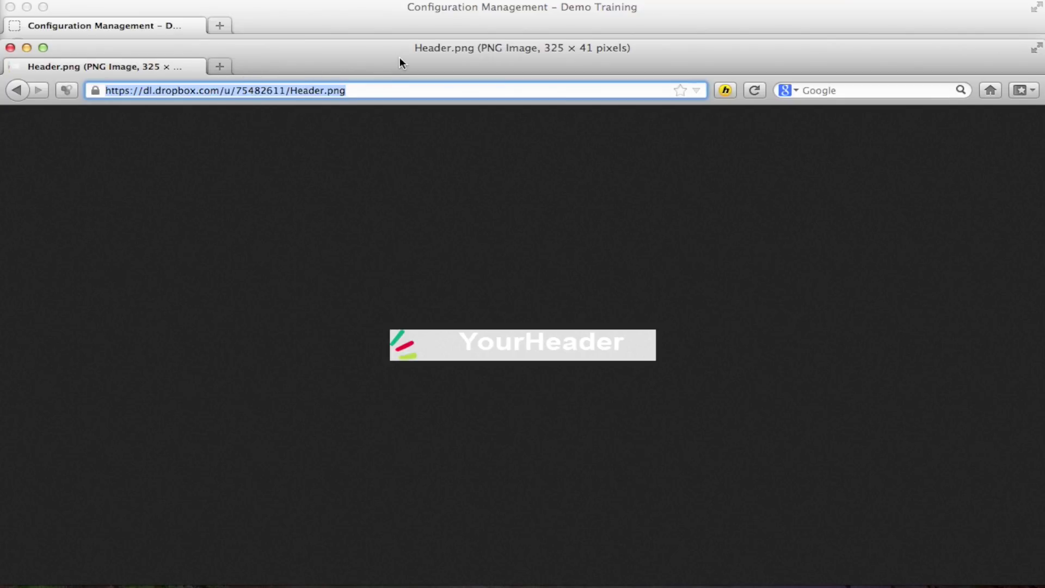
key(super+m)
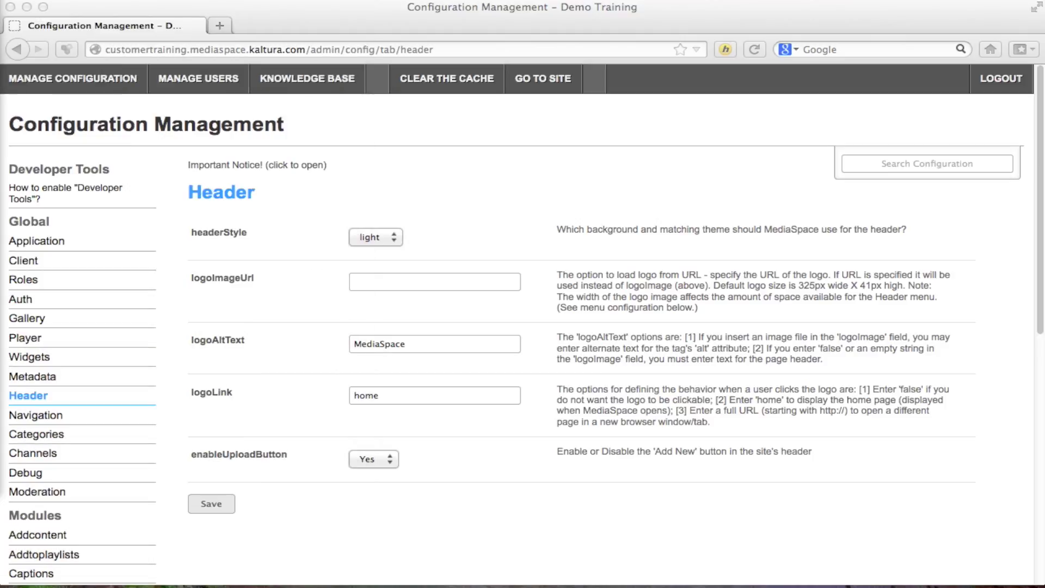
- Save the Header.png address as logoImageUrl and switch headerStyle to dark
click(384, 281)
key(super+v)
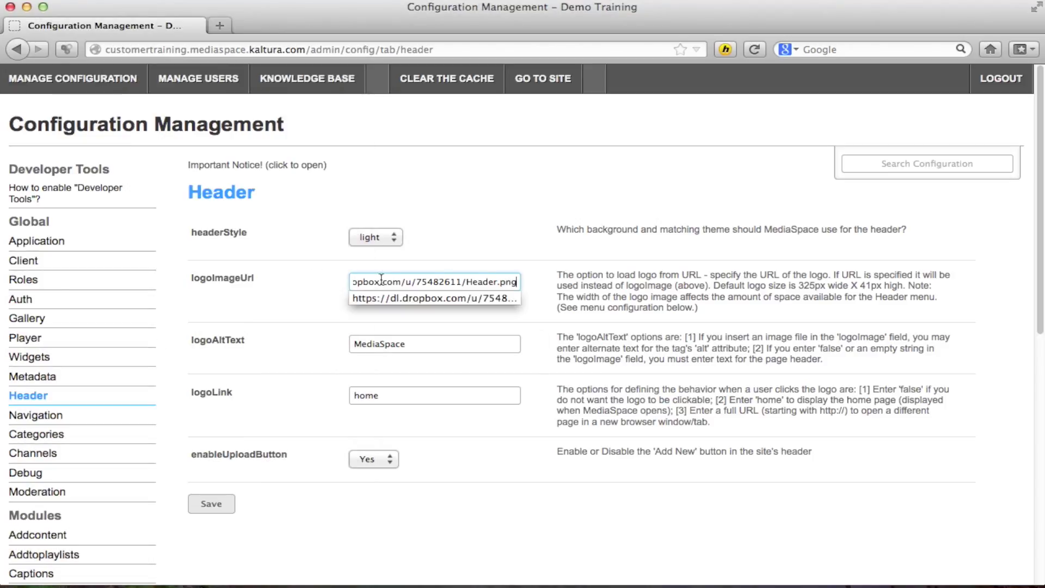
click(310, 299)
click(207, 507)
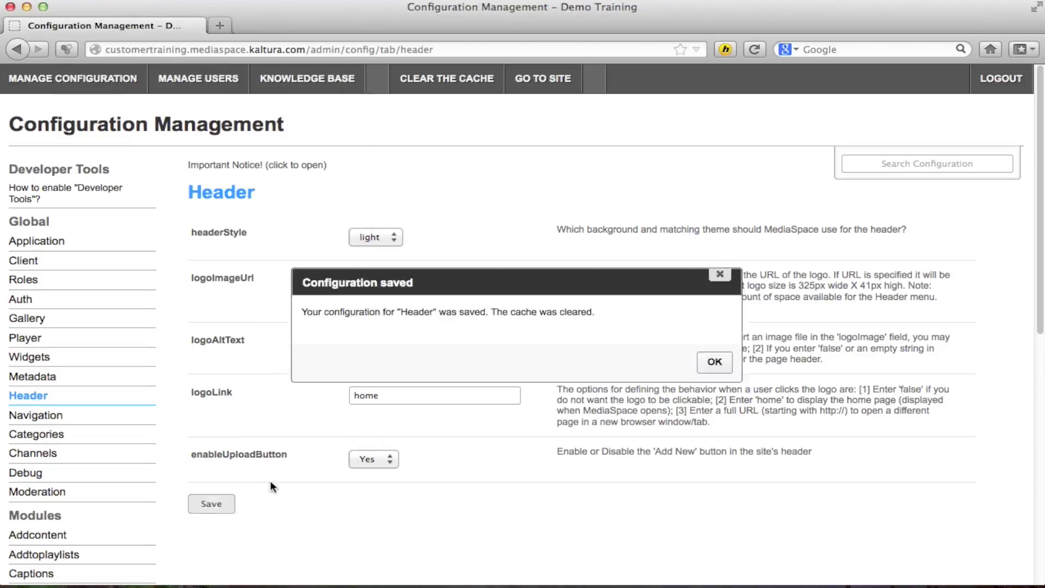
click(709, 361)
click(394, 238)
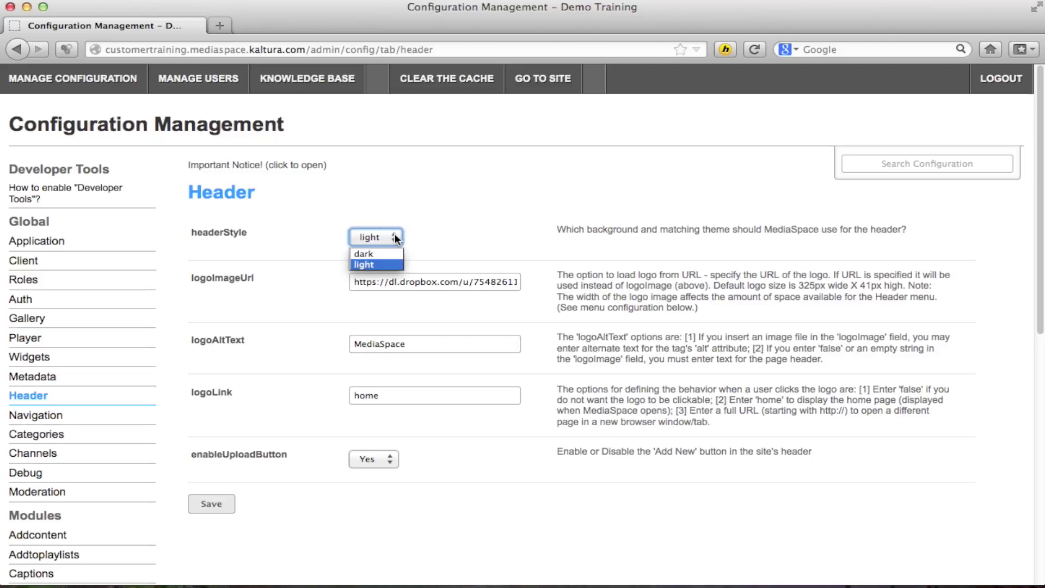
click(382, 255)
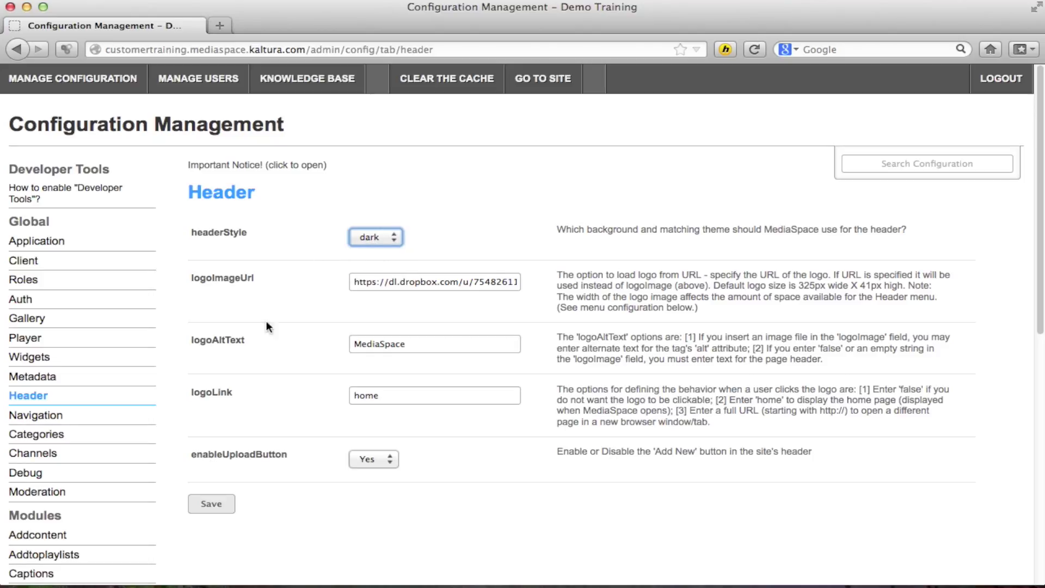
- Save the dark header style and move to the Navigation configuration page
click(211, 507)
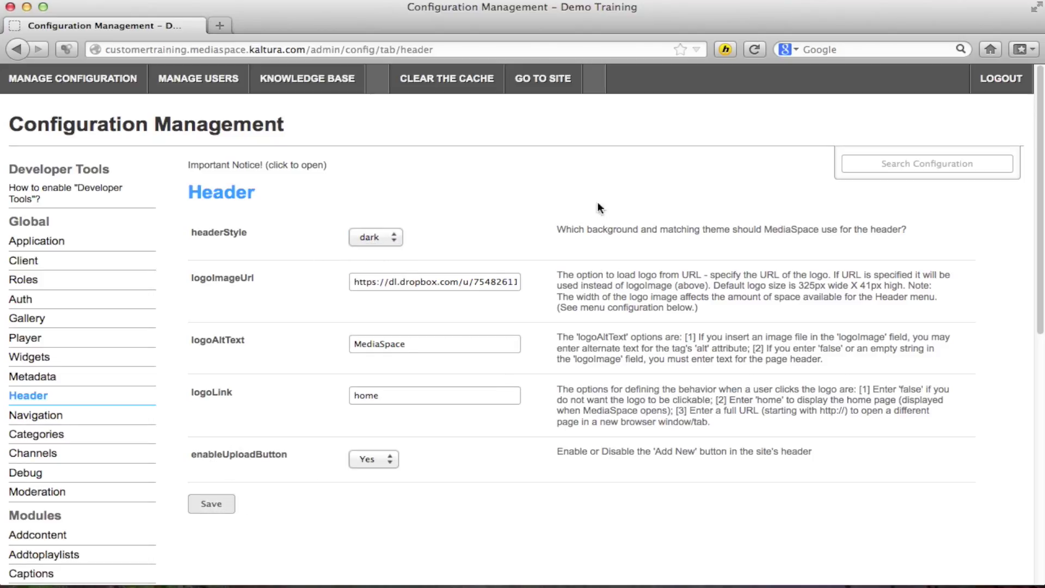
click(707, 368)
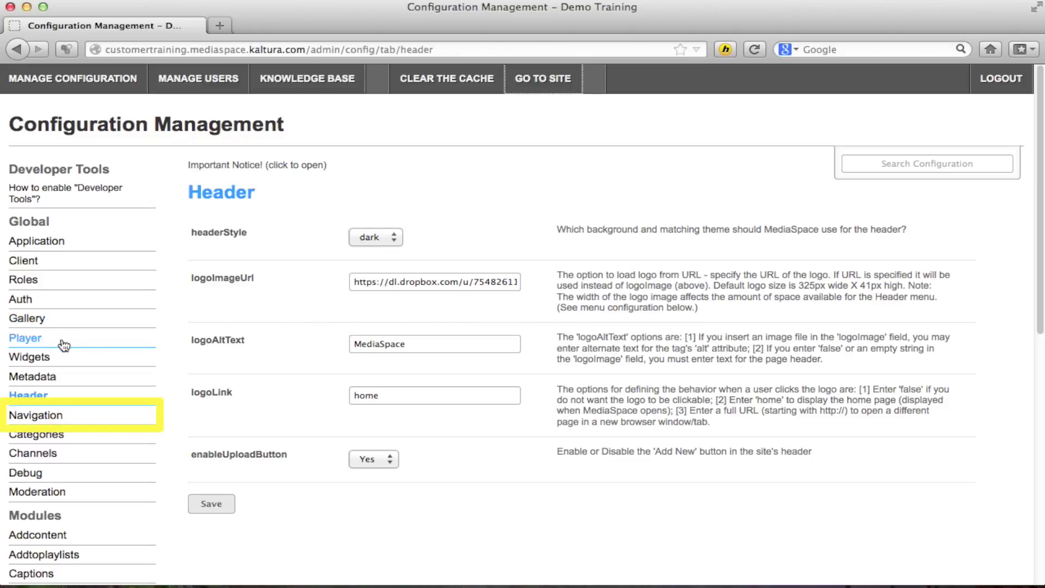
click(41, 420)
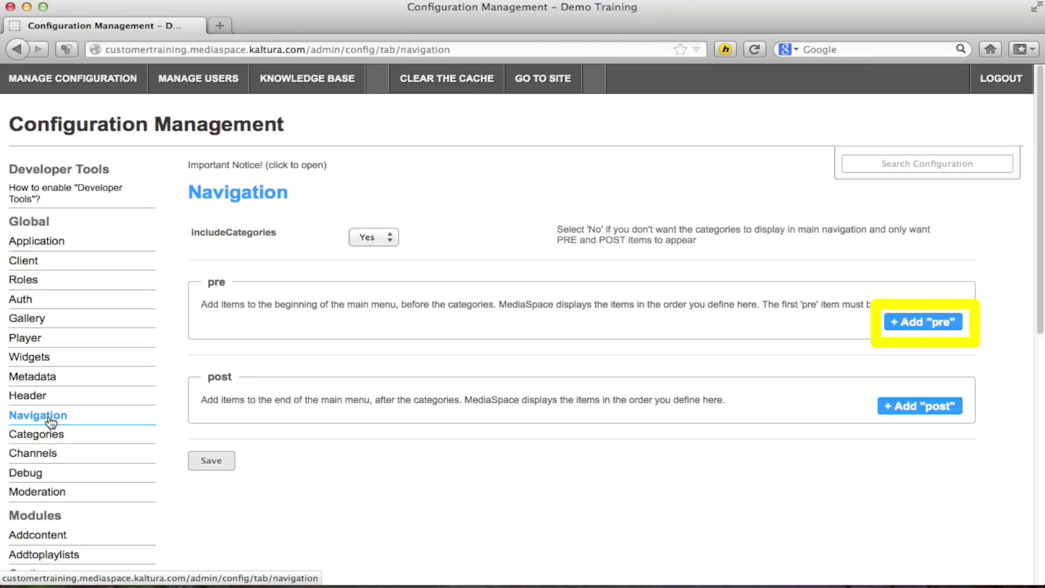
click(921, 324)
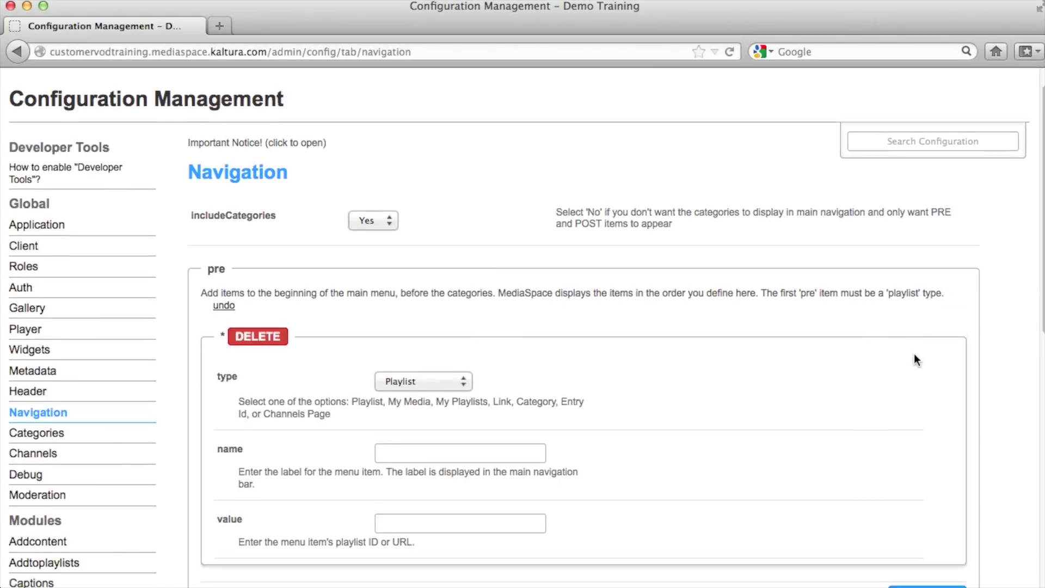
scroll(913, 354, down, 5)
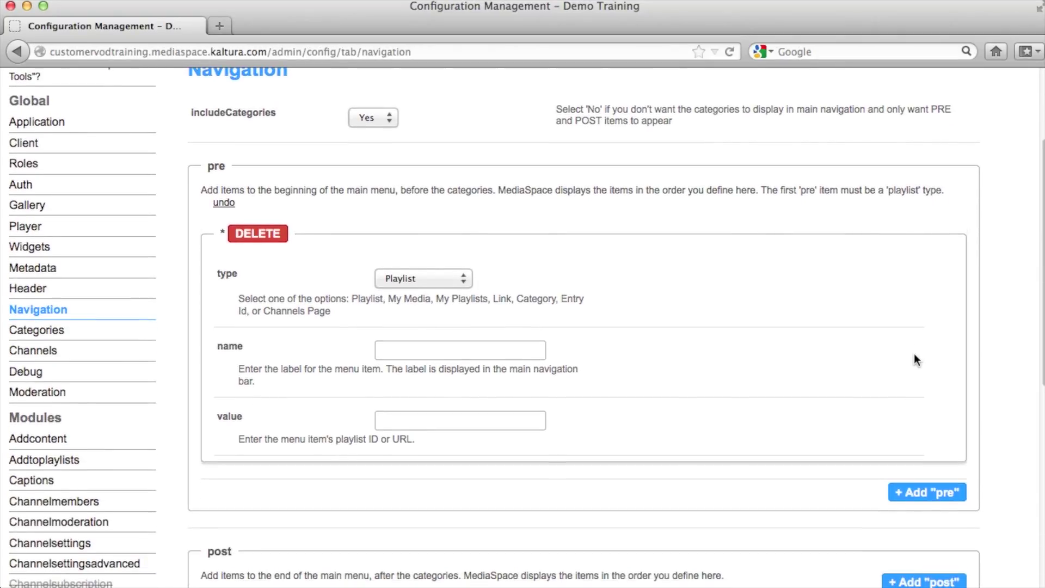
click(466, 277)
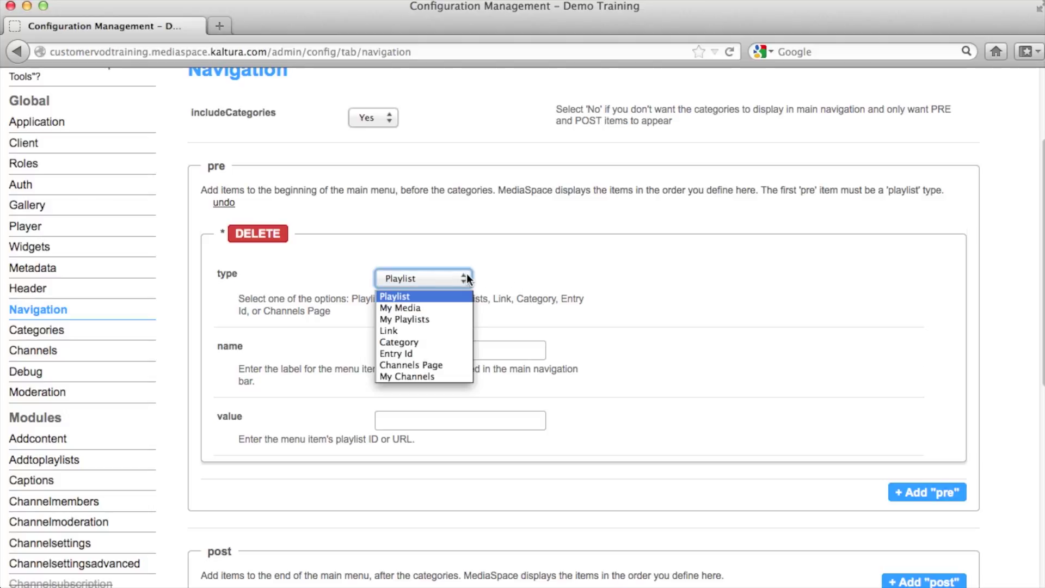
click(457, 335)
click(456, 351)
text(Home Site)
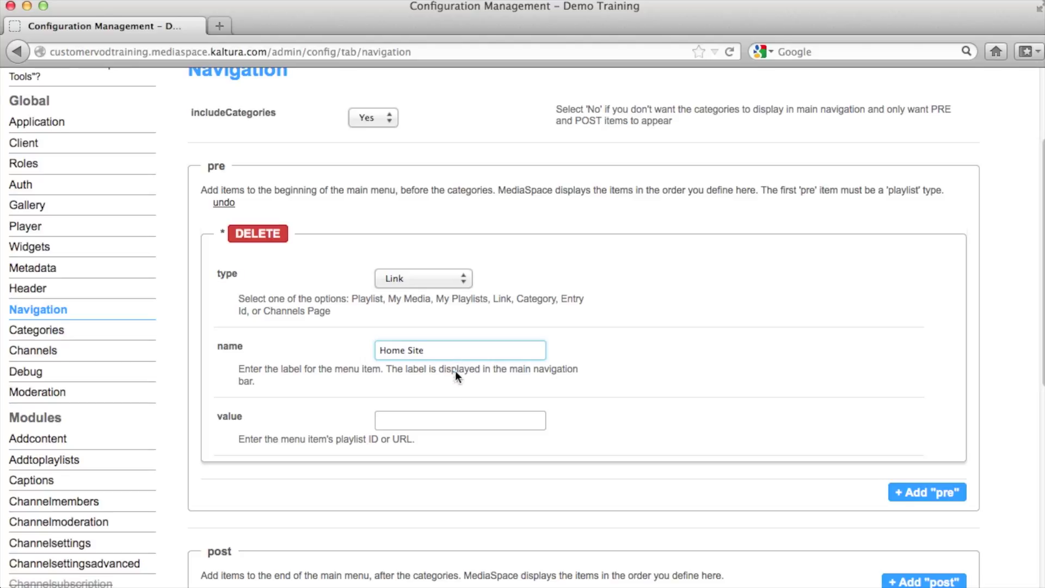
click(440, 418)
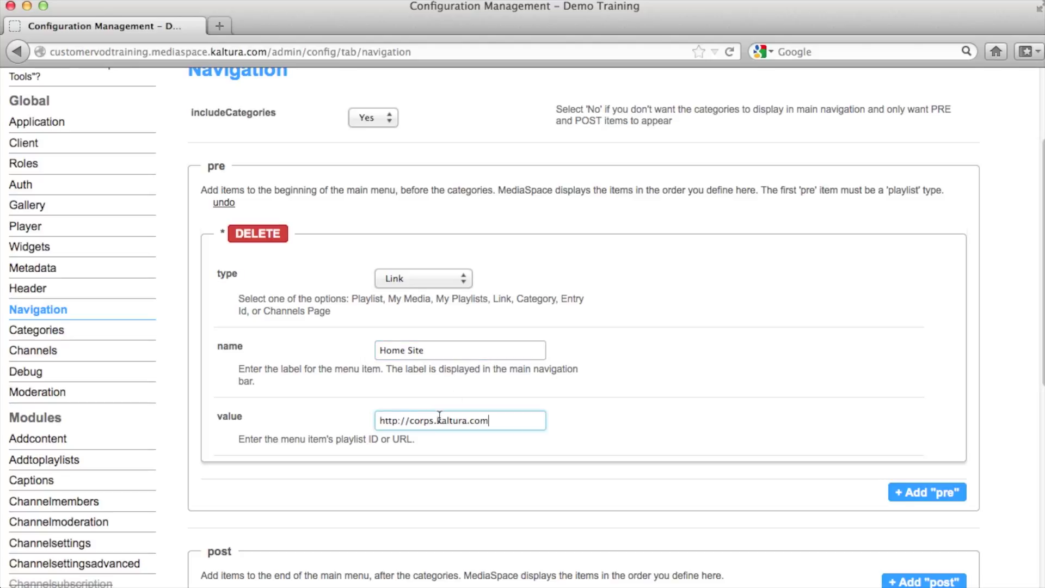
scroll(440, 416, down, 5)
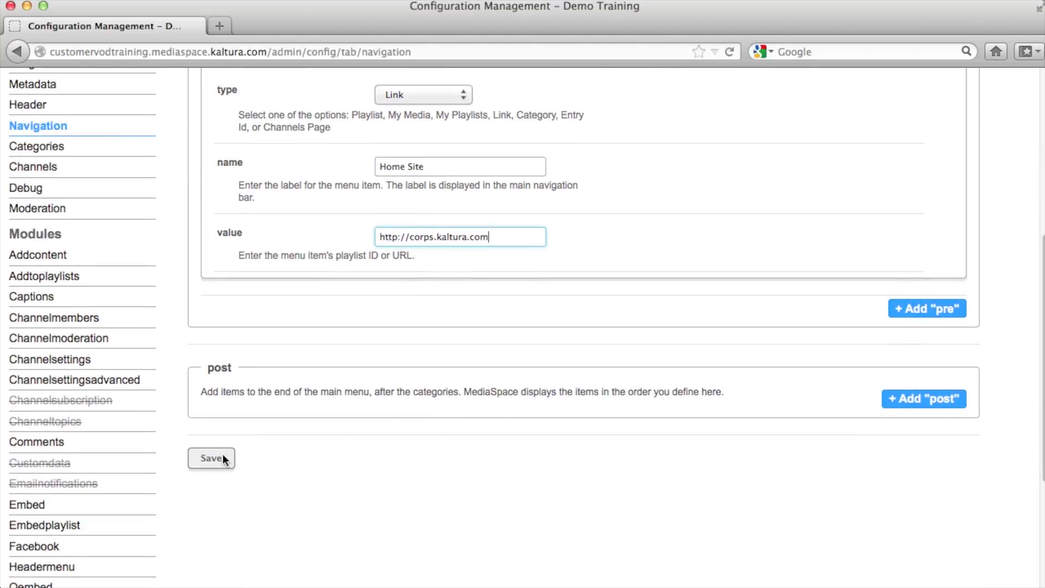
click(221, 455)
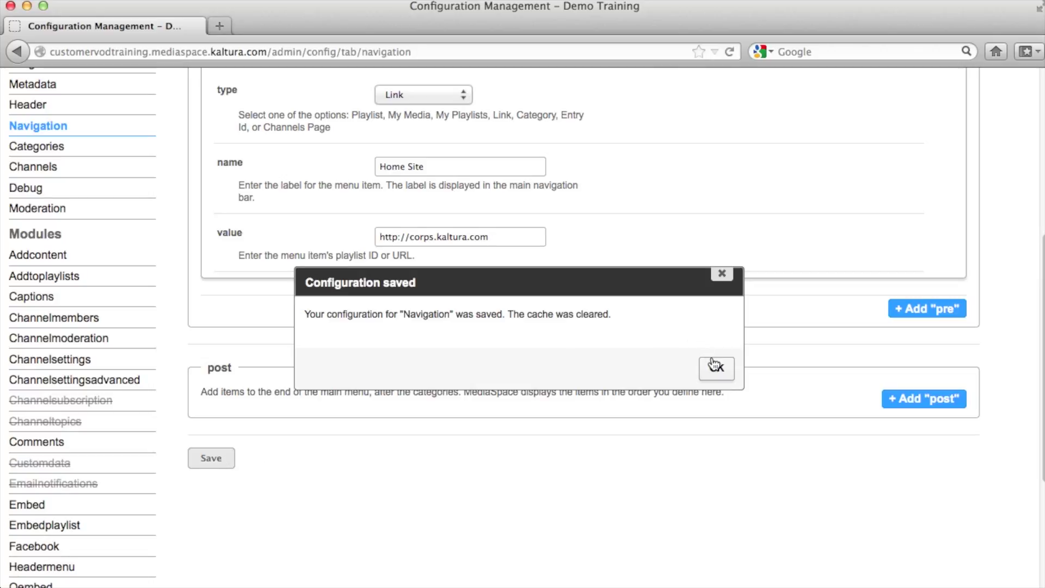
click(716, 368)
scroll(712, 357, up, 10)
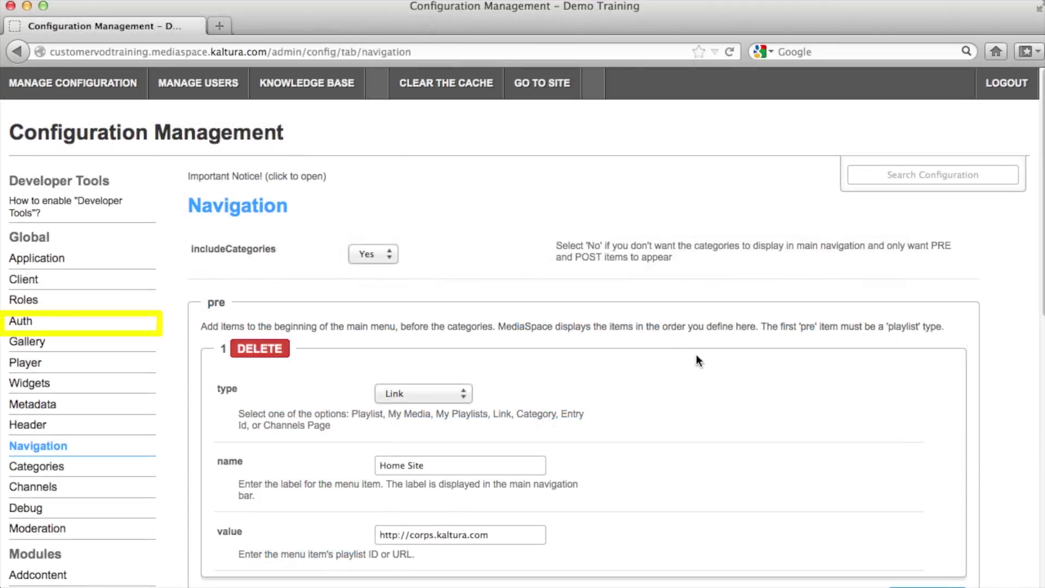
- On the Auth page, keep allowAnonymous at Yes and demoMode at No
click(43, 326)
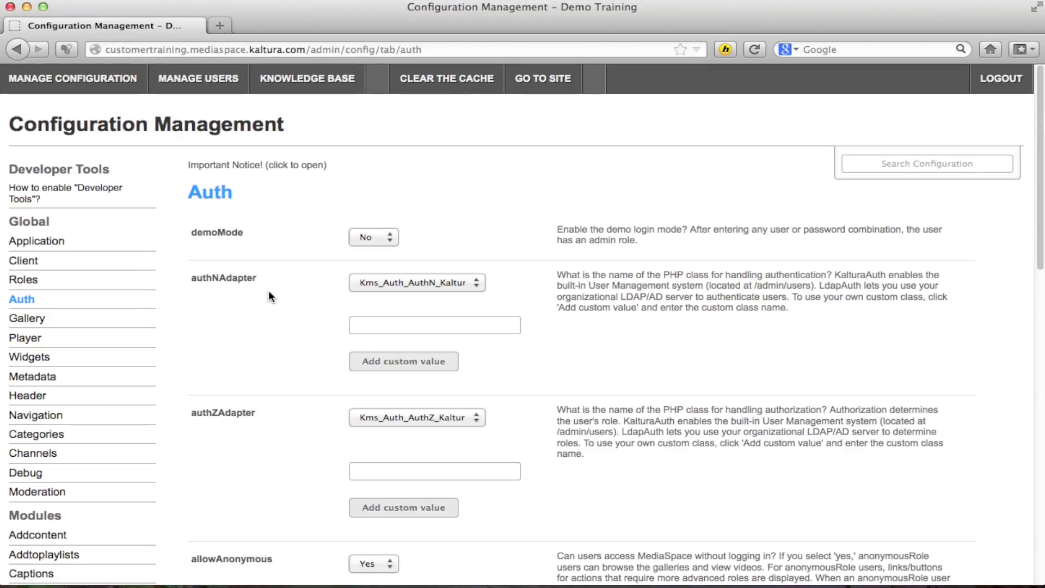
scroll(265, 290, down, 1)
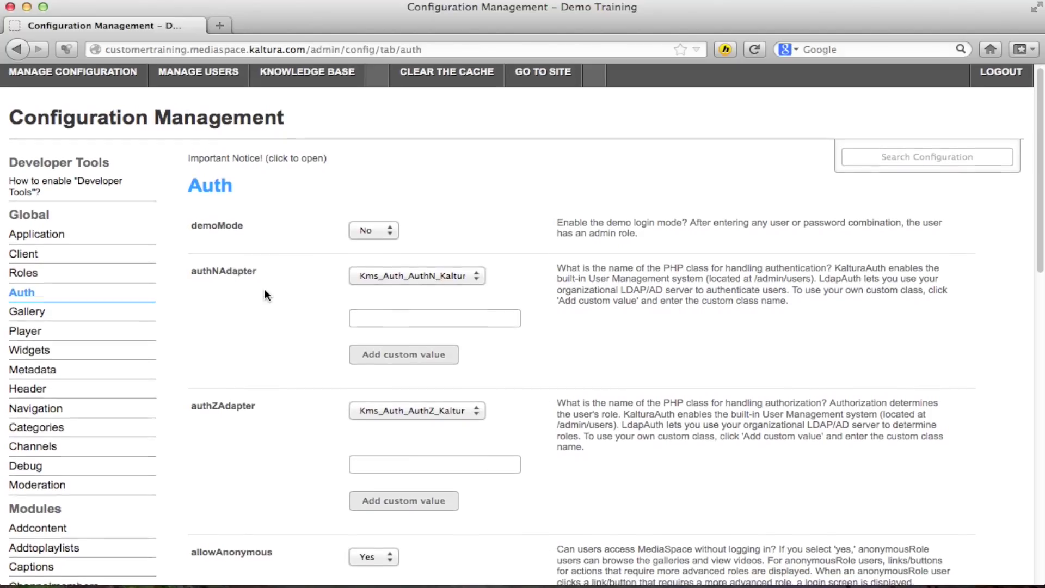
scroll(265, 294, down, 2)
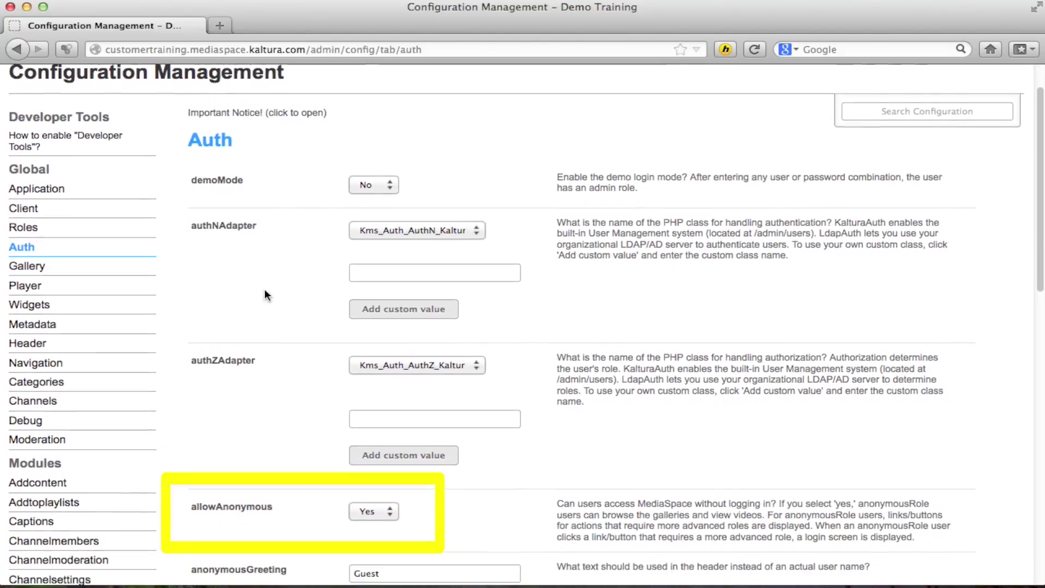
click(376, 502)
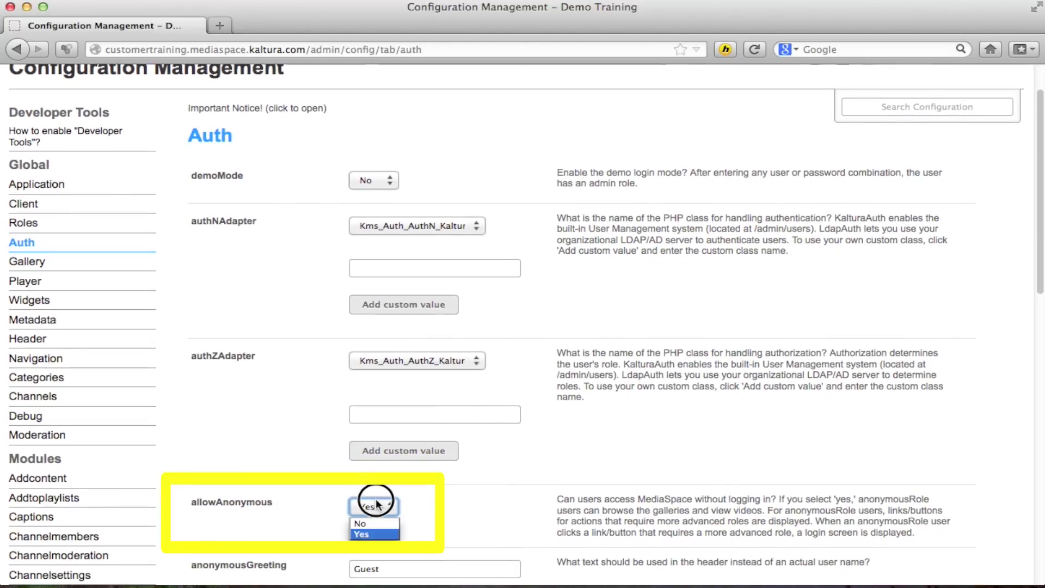
click(373, 534)
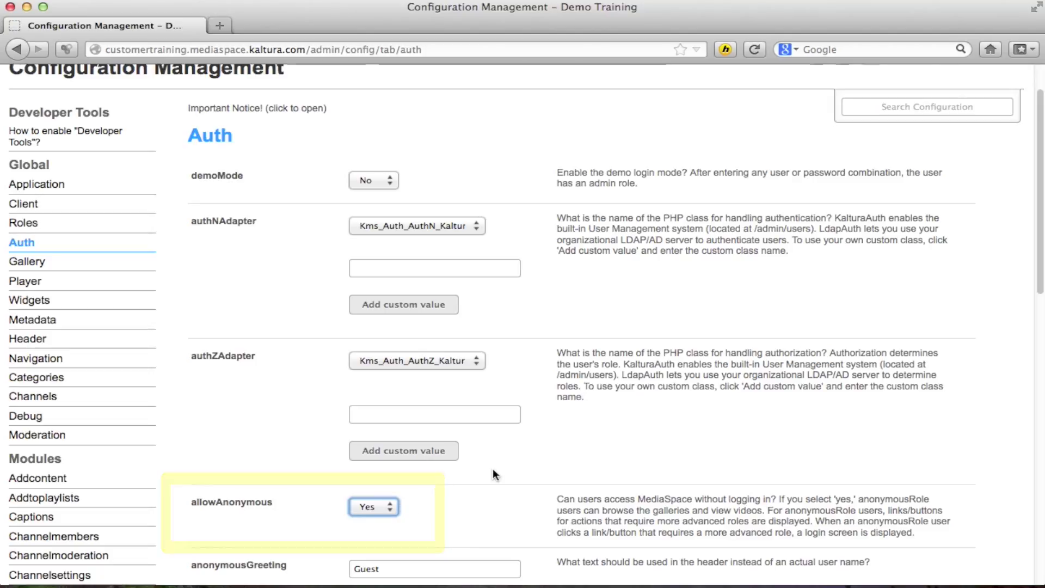
scroll(493, 425, up, 2)
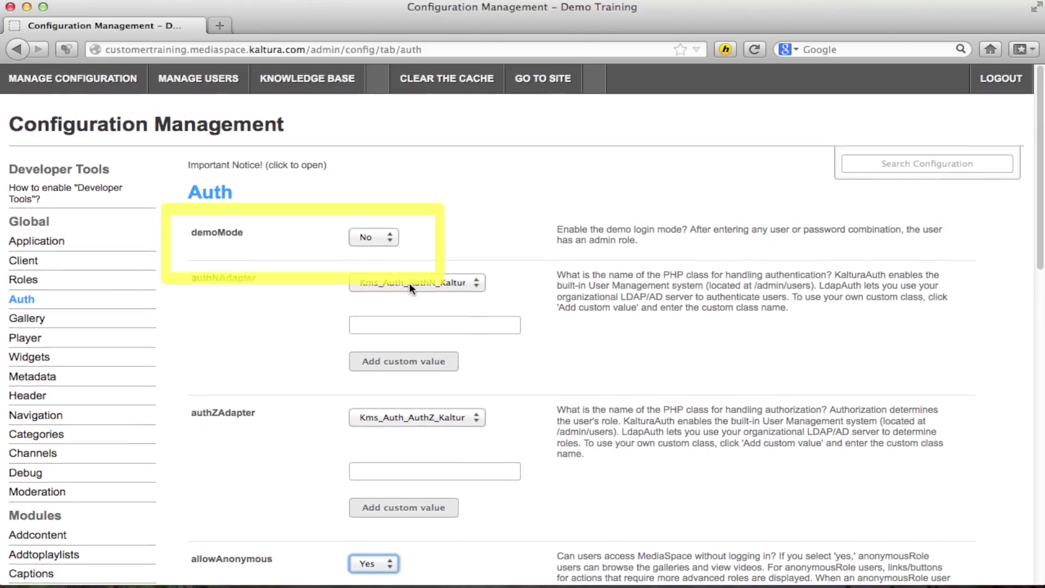
click(373, 238)
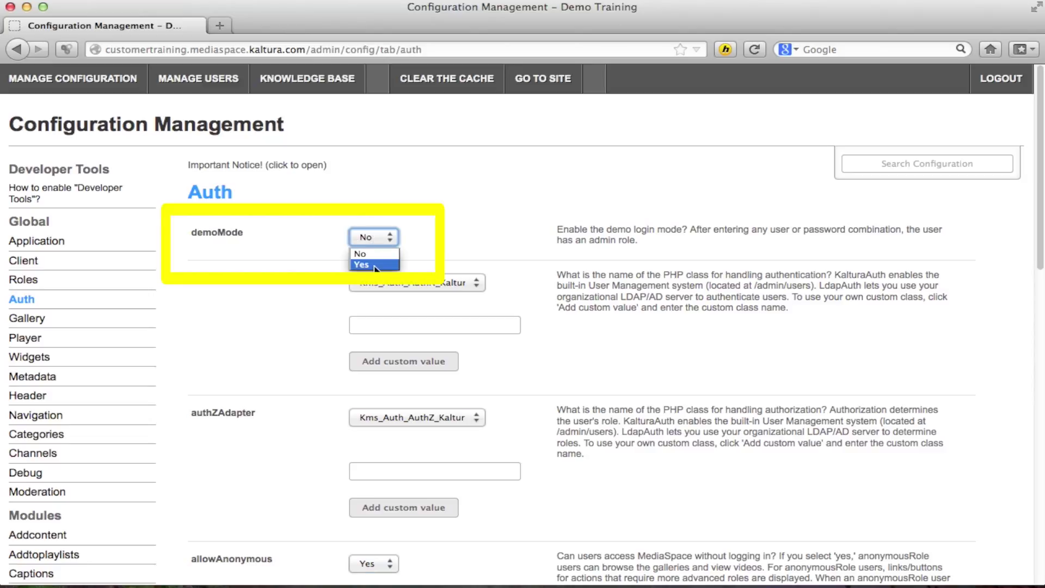
click(382, 255)
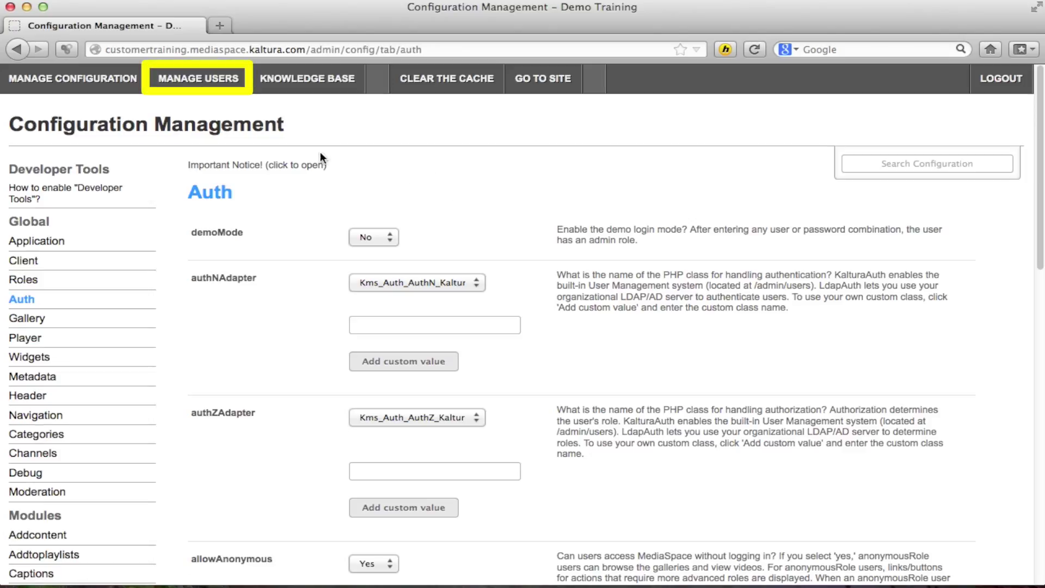
- View the four-user list, preview the Add New User and Submit CSV forms, cancelling both
click(203, 86)
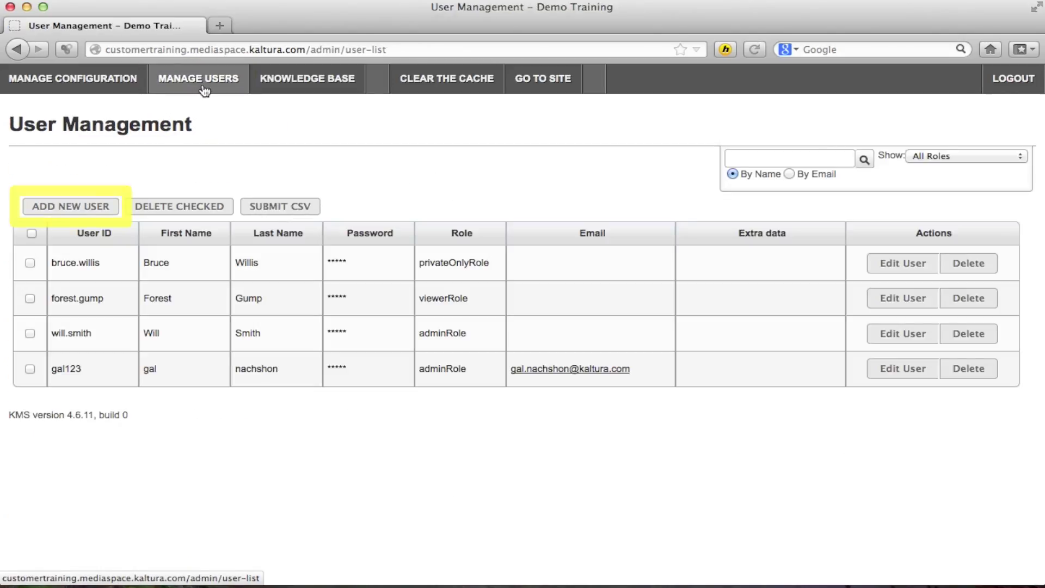
click(76, 207)
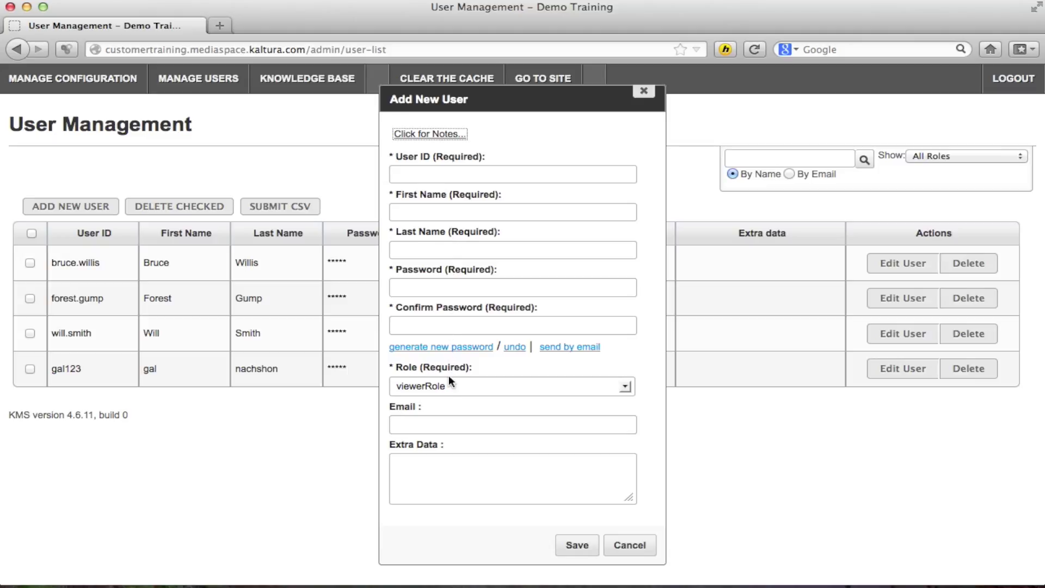
click(642, 551)
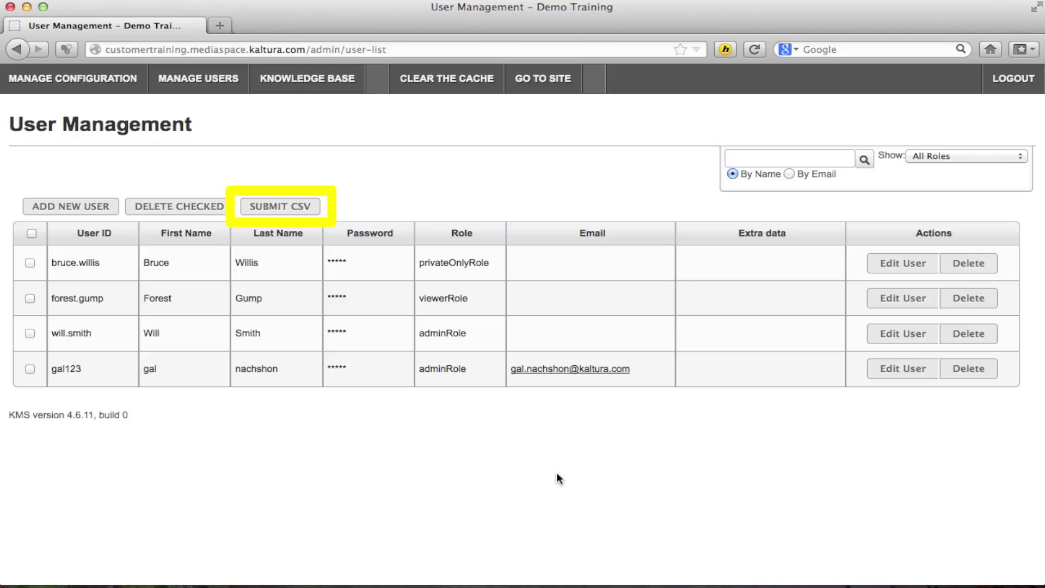
click(263, 206)
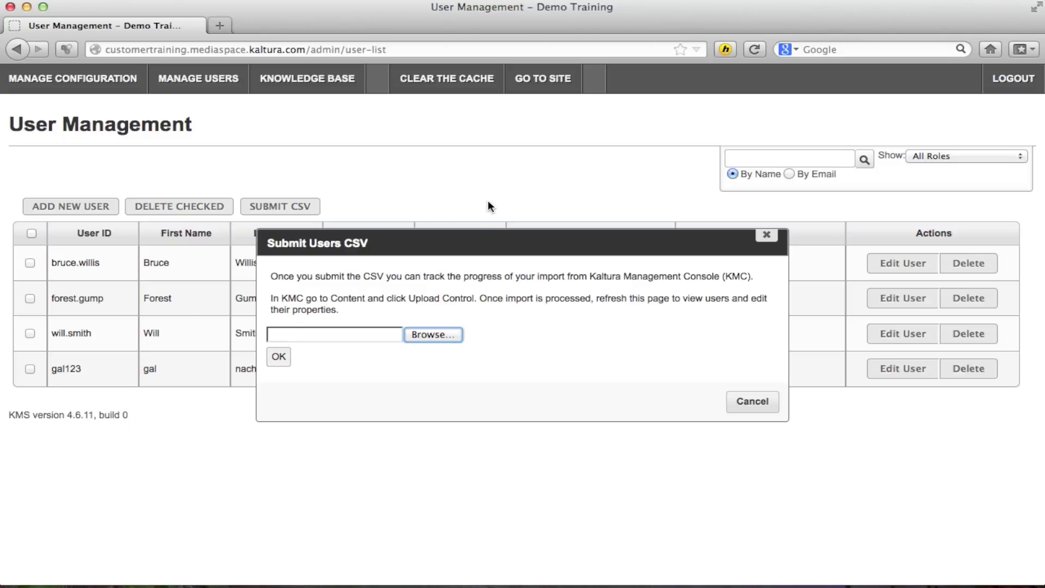
click(746, 407)
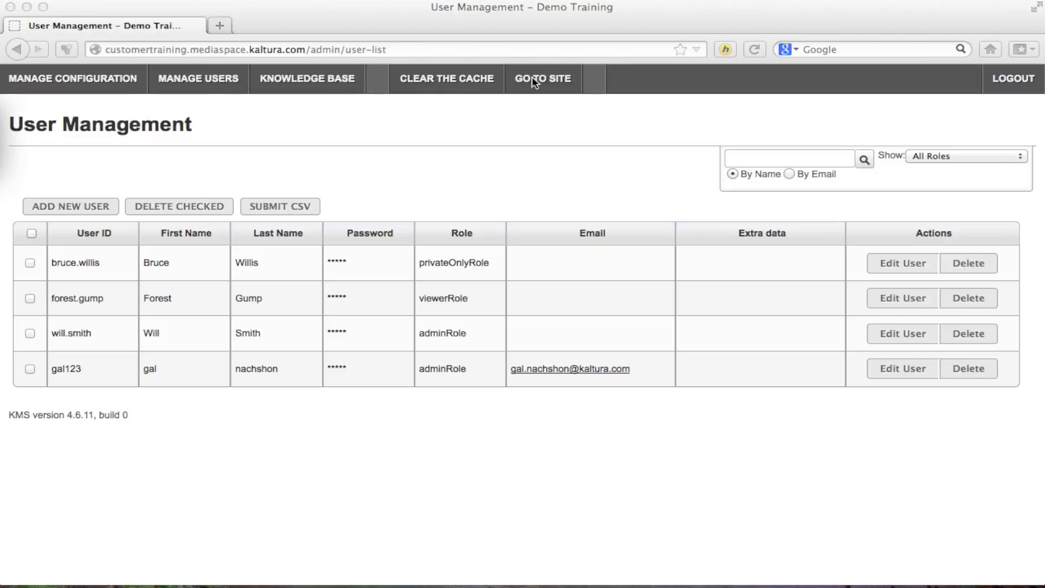
- Open the live Demo Training site, try the Home Site link, then close Kaltura's corporate page
click(536, 77)
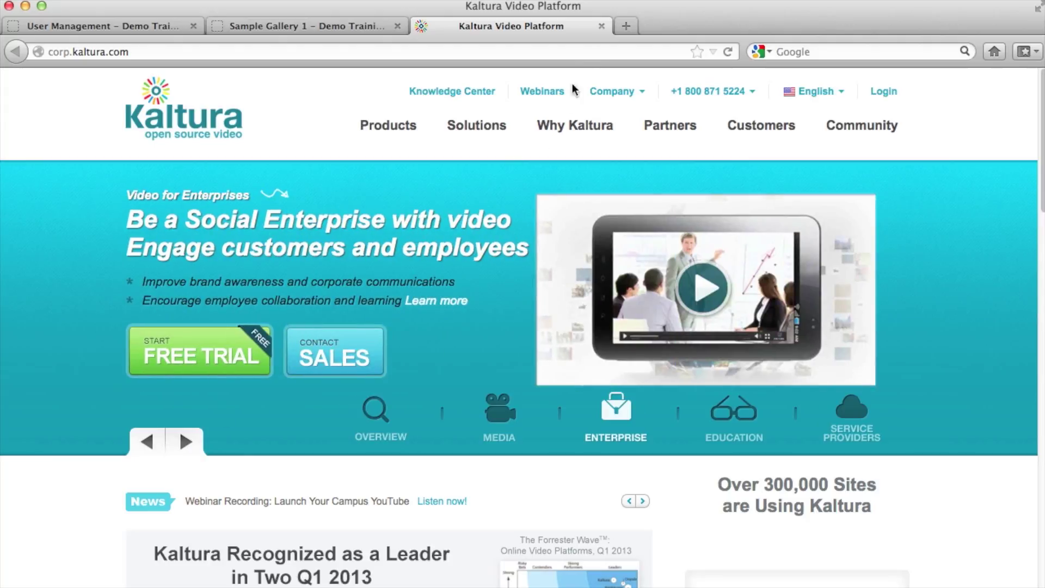
click(602, 26)
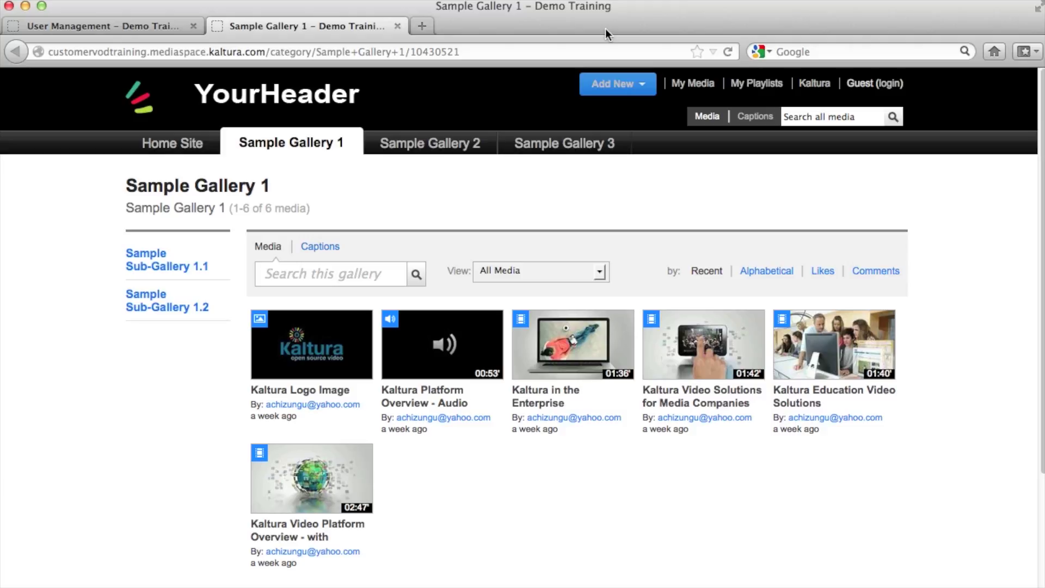